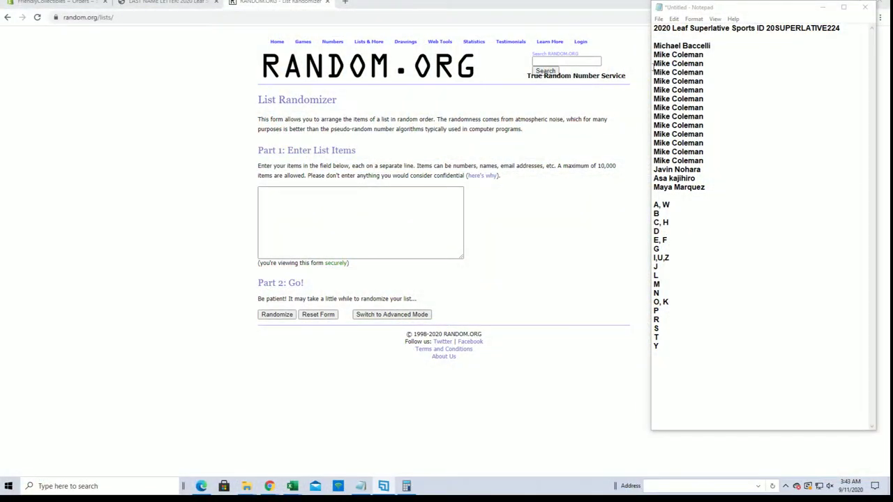
Step: Copy the 17 owner names from Notepad into the RANDOM.ORG List Randomizer box
{"action": "mouse_move", "coordinate": [653, 45]}
{"action": "left_mouse_down"}
{"action": "mouse_move", "coordinate": [703, 161]}
{"action": "mouse_move", "coordinate": [704, 187]}
{"action": "left_mouse_up"}
{"action": "right_click", "coordinate": [718, 147]}
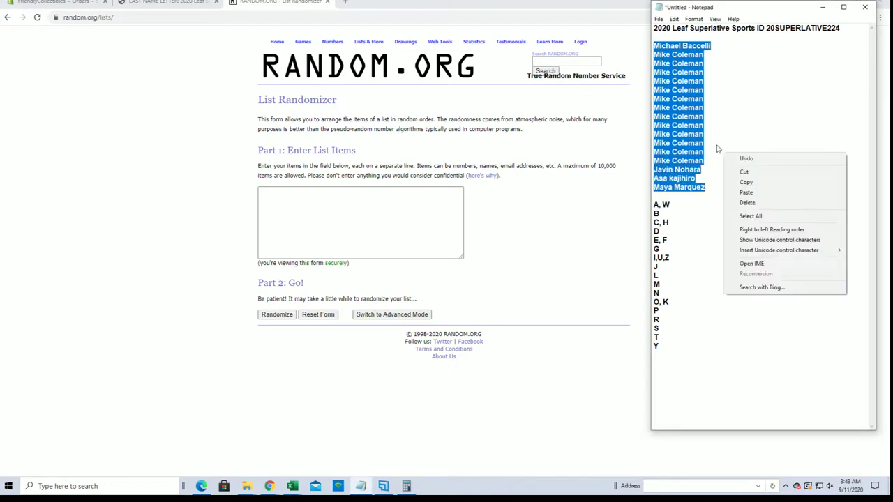
{"action": "left_click", "coordinate": [745, 182]}
{"action": "left_click", "coordinate": [282, 203]}
{"action": "right_click", "coordinate": [287, 201]}
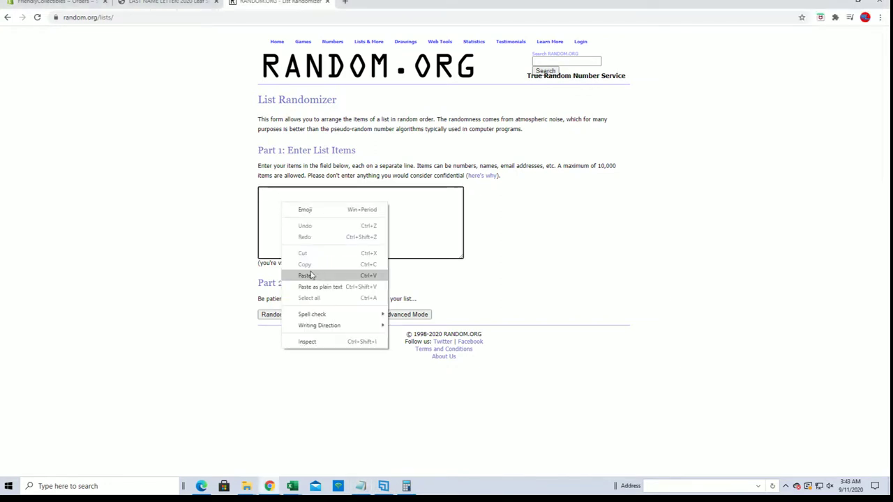
{"action": "left_click", "coordinate": [310, 272]}
Step: Randomize the owner names, then shuffle them again for seven shuffles in total
{"action": "left_click", "coordinate": [273, 315]}
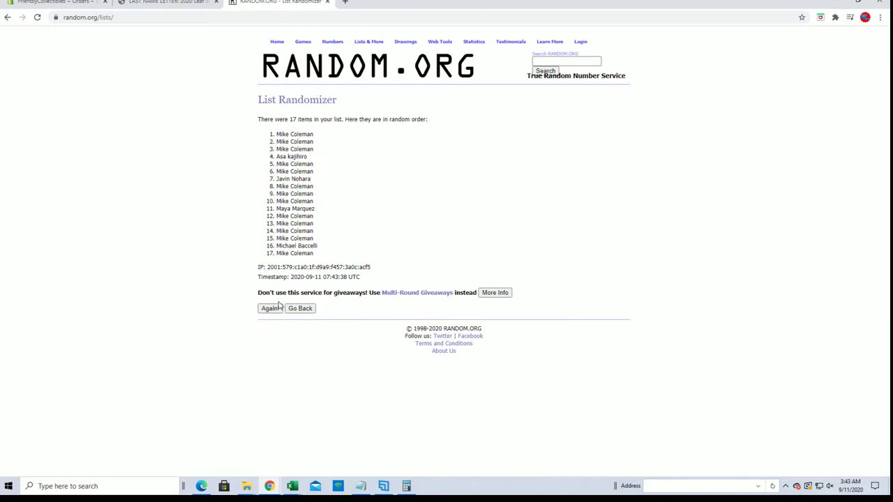
{"action": "left_click", "coordinate": [264, 325]}
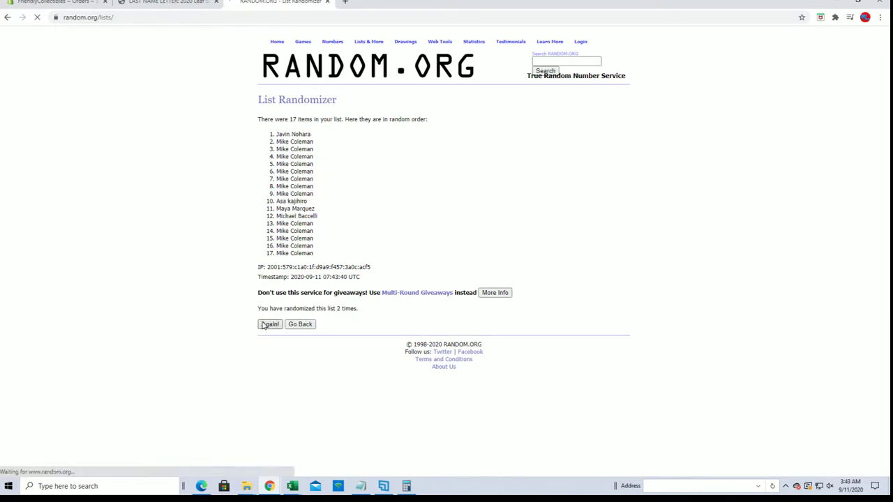
{"action": "left_click", "coordinate": [271, 329]}
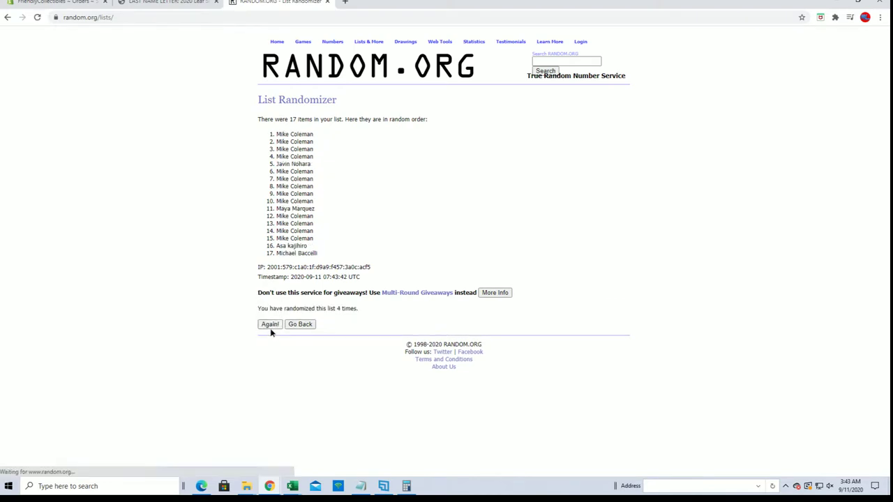
{"action": "left_click", "coordinate": [271, 328]}
{"action": "left_click", "coordinate": [272, 329]}
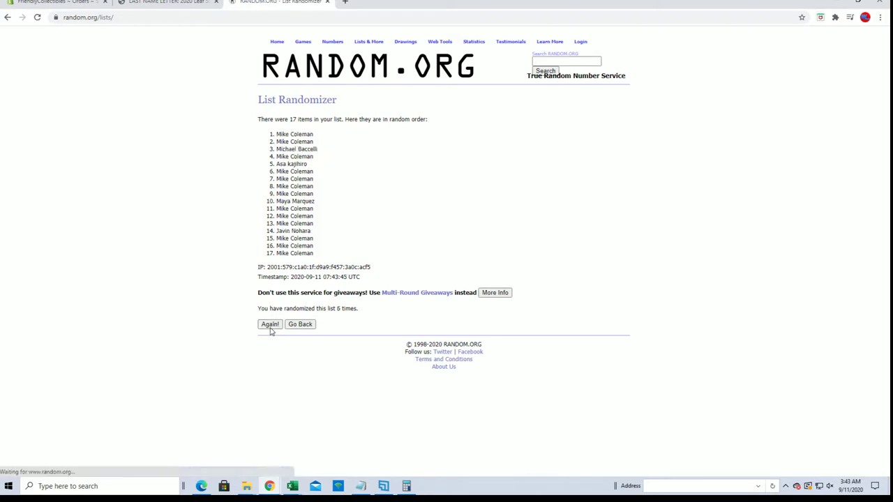
{"action": "left_click", "coordinate": [272, 329]}
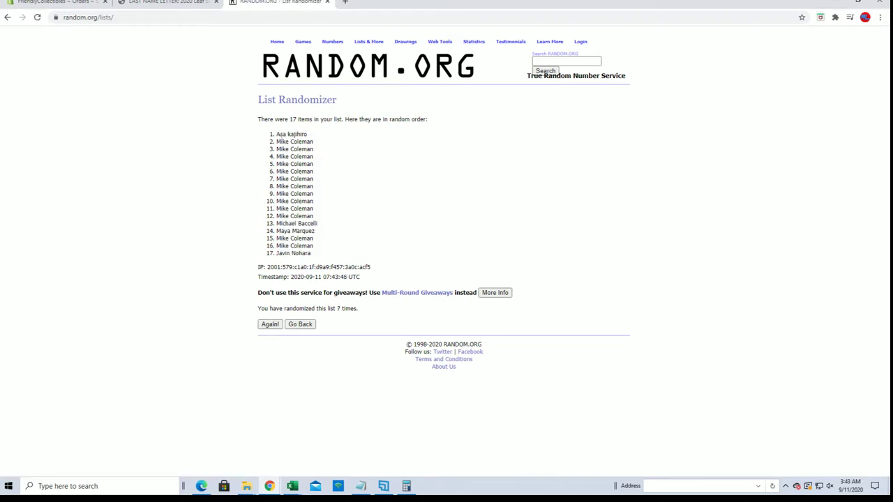
Step: Copy the final shuffled list of 17 owner names
{"action": "left_click_drag", "start_coordinate": [276, 132], "coordinate": [331, 257]}
{"action": "right_click", "coordinate": [309, 185]}
{"action": "left_click", "coordinate": [325, 194]}
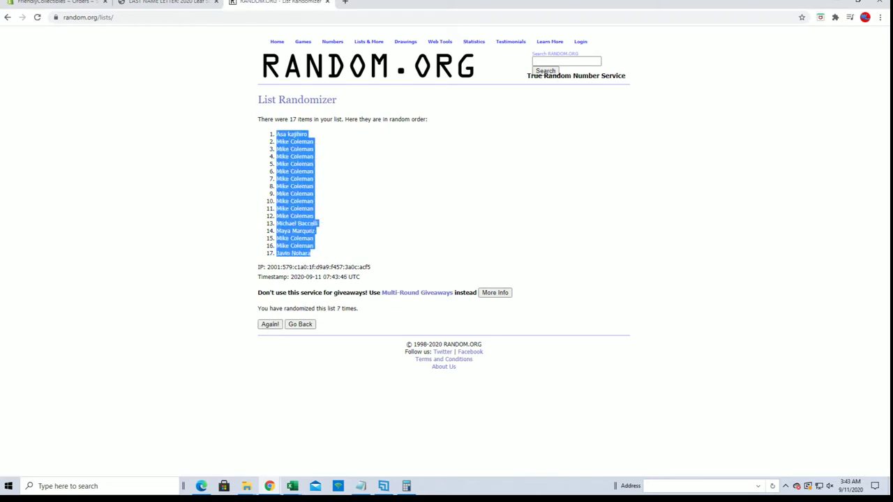
{"action": "key", "text": "alt+Tab"}
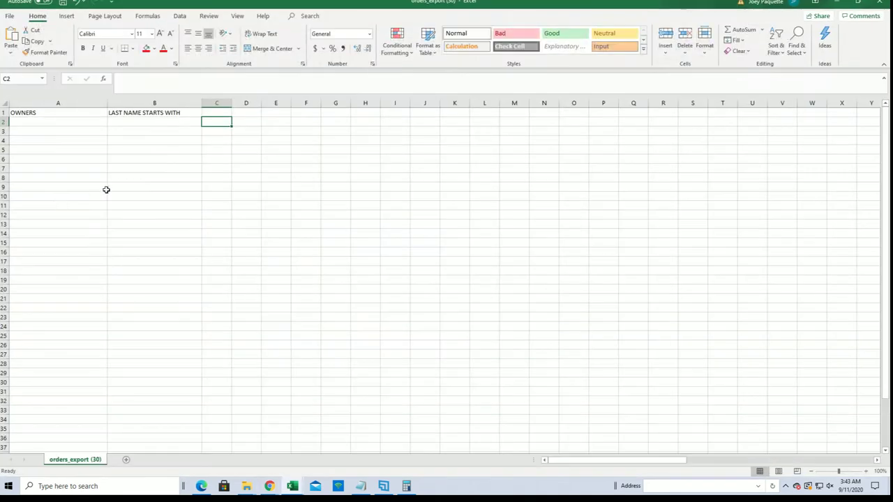
Step: Paste the shuffled owner names as plain text into A2:A18 under OWNERS
{"action": "left_click", "coordinate": [109, 188]}
{"action": "right_click", "coordinate": [42, 123]}
{"action": "left_click", "coordinate": [96, 189]}
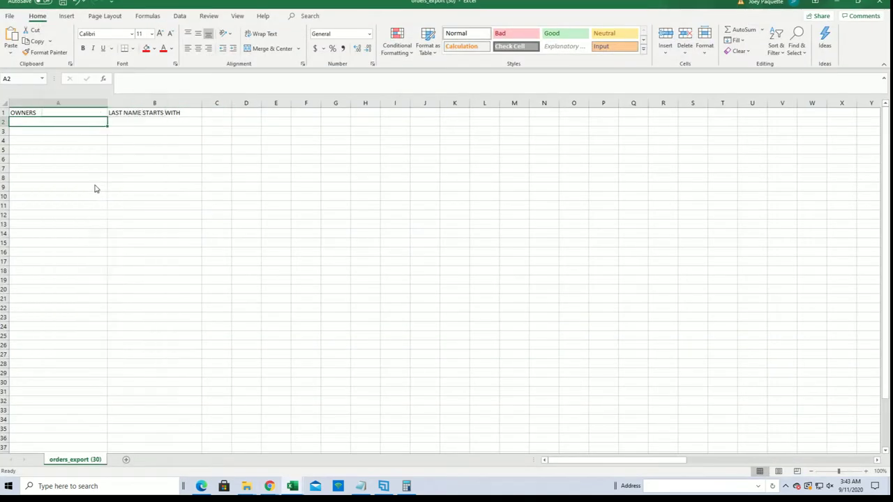
{"action": "left_click", "coordinate": [31, 136]}
{"action": "left_click", "coordinate": [153, 270]}
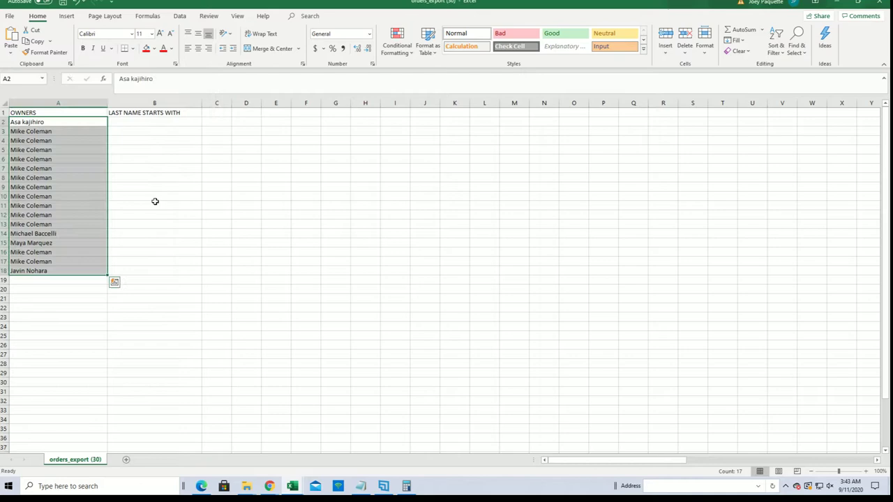
Step: Autofit column A to the names and minimize the workbook
{"action": "double_click", "coordinate": [106, 103]}
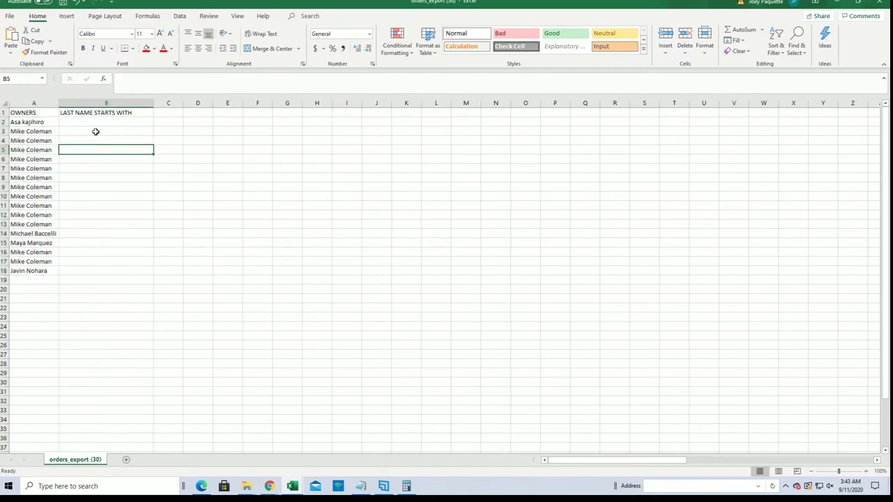
{"action": "left_click", "coordinate": [119, 123]}
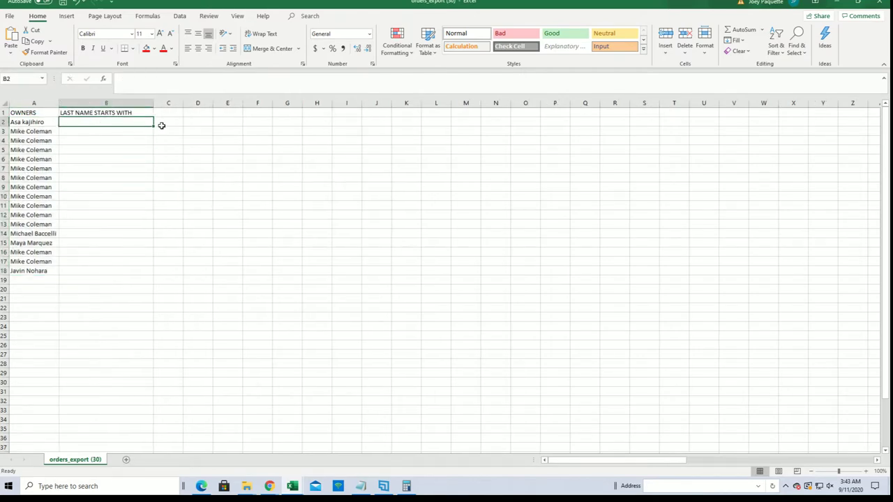
{"action": "left_click", "coordinate": [842, 3]}
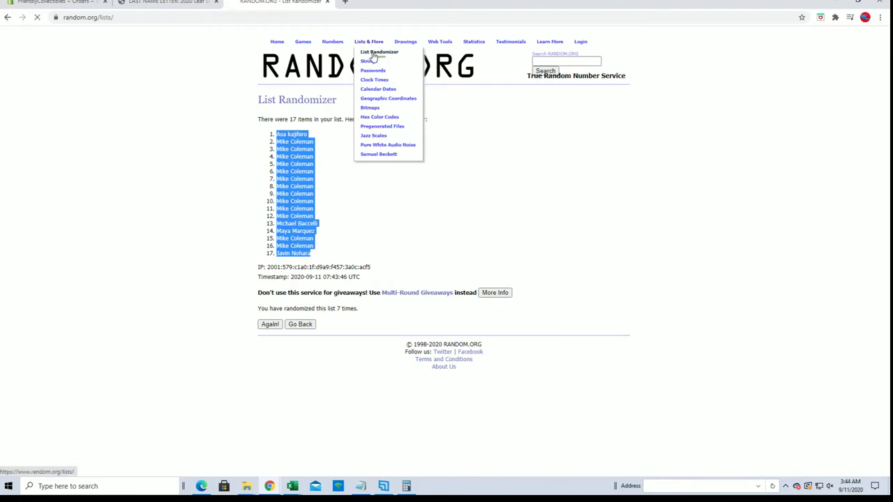
Step: Copy the 17 last-name letter groups from Notepad into a fresh List Randomizer form
{"action": "left_click", "coordinate": [370, 53]}
{"action": "key", "text": "alt+Tab"}
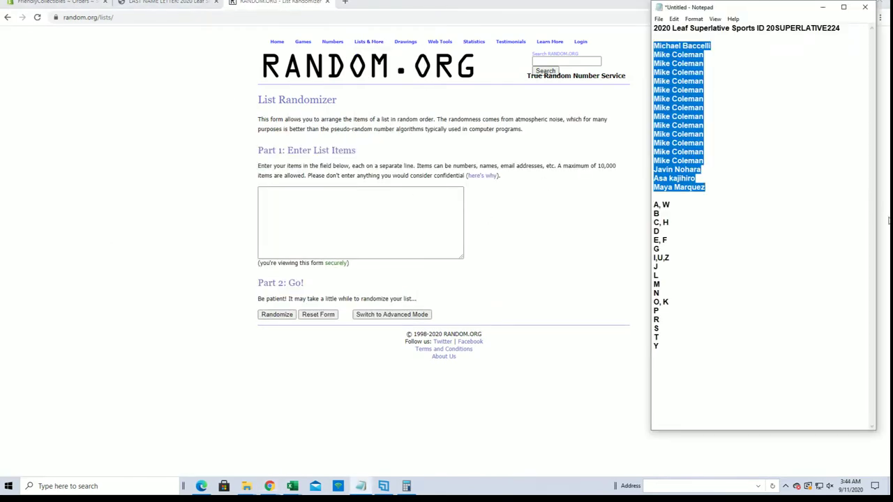
{"action": "mouse_move", "coordinate": [668, 346]}
{"action": "left_mouse_down"}
{"action": "mouse_move", "coordinate": [656, 334]}
{"action": "mouse_move", "coordinate": [653, 204]}
{"action": "left_mouse_up"}
{"action": "right_click", "coordinate": [669, 207]}
{"action": "left_click", "coordinate": [698, 240]}
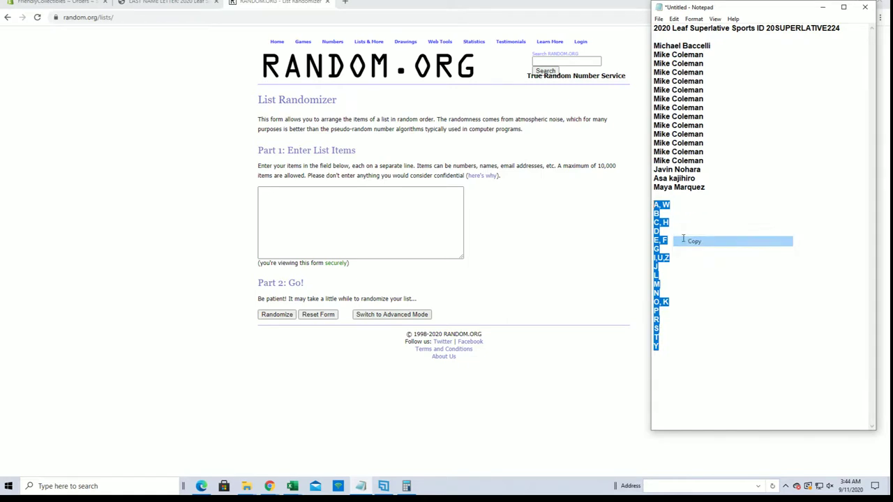
{"action": "left_click", "coordinate": [282, 198]}
{"action": "right_click", "coordinate": [283, 198]}
{"action": "left_click", "coordinate": [313, 263]}
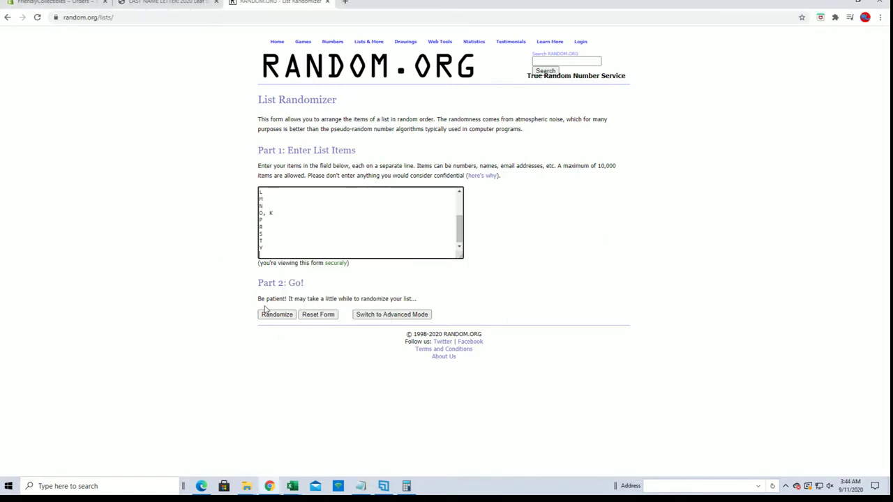
Step: Shuffle the letter groups seven times and select the final order to copy
{"action": "left_click", "coordinate": [266, 314]}
{"action": "left_click", "coordinate": [264, 311]}
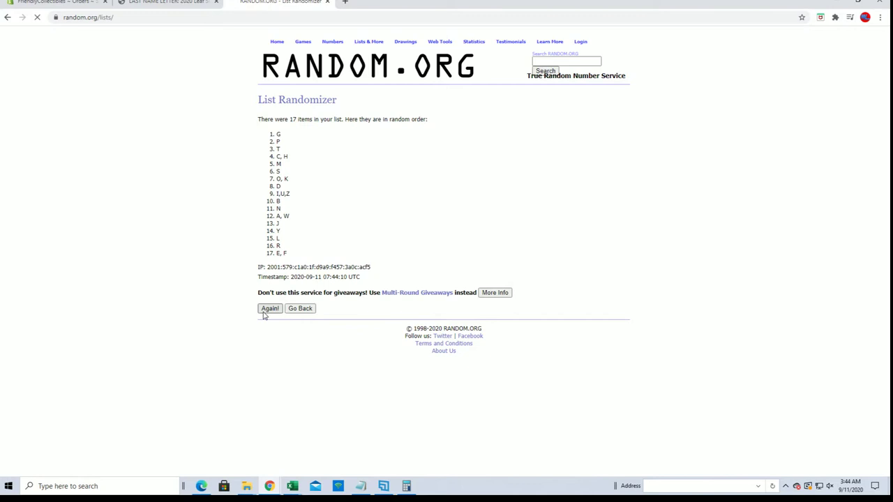
{"action": "left_click", "coordinate": [266, 329]}
{"action": "left_click", "coordinate": [266, 328]}
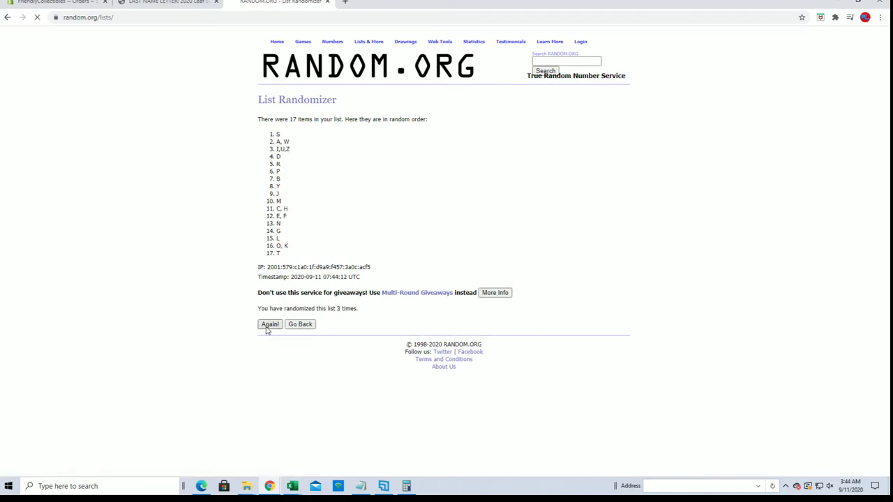
{"action": "left_click", "coordinate": [266, 328]}
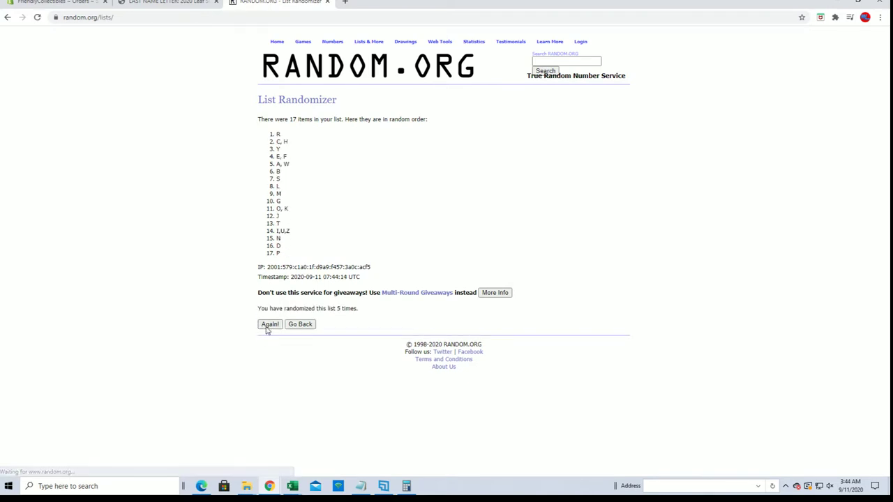
{"action": "left_click", "coordinate": [266, 329]}
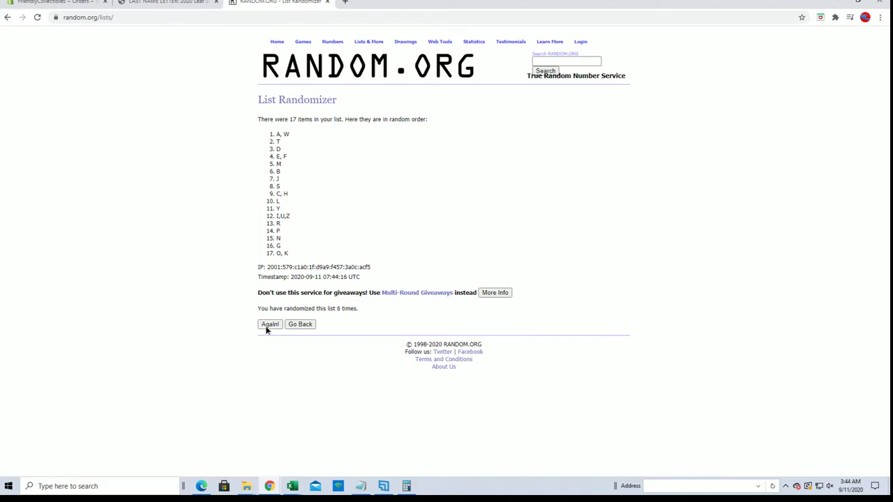
{"action": "left_click", "coordinate": [267, 328]}
{"action": "left_click_drag", "start_coordinate": [275, 133], "coordinate": [306, 256]}
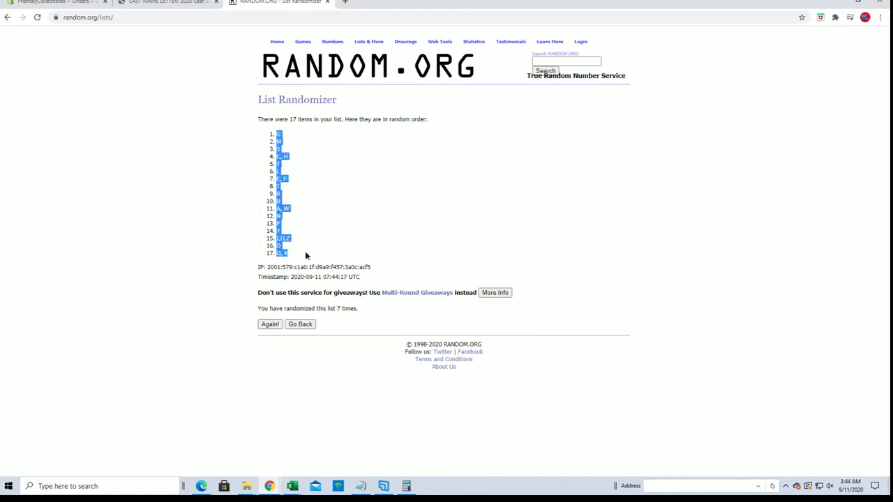
{"action": "right_click", "coordinate": [315, 209]}
Step: Paste the shuffled letter groups as plain text into B2:B18
{"action": "key", "text": "alt+Tab"}
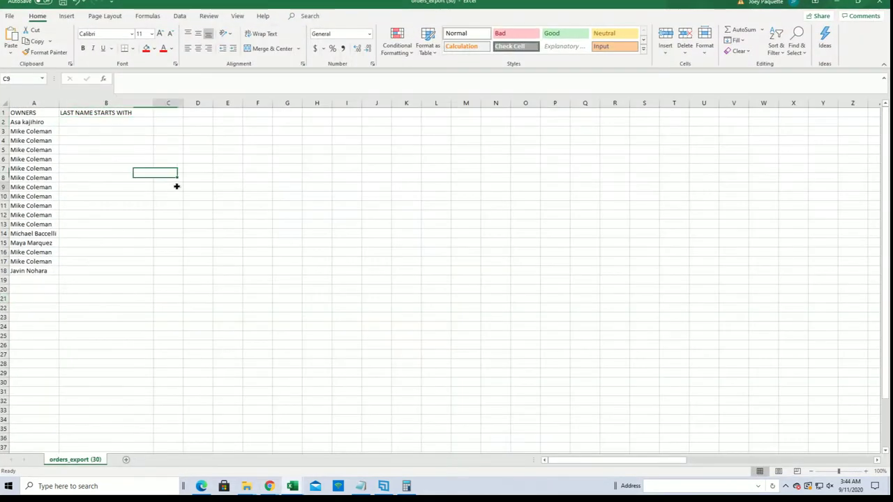
{"action": "right_click", "coordinate": [86, 122]}
{"action": "left_click", "coordinate": [122, 184]}
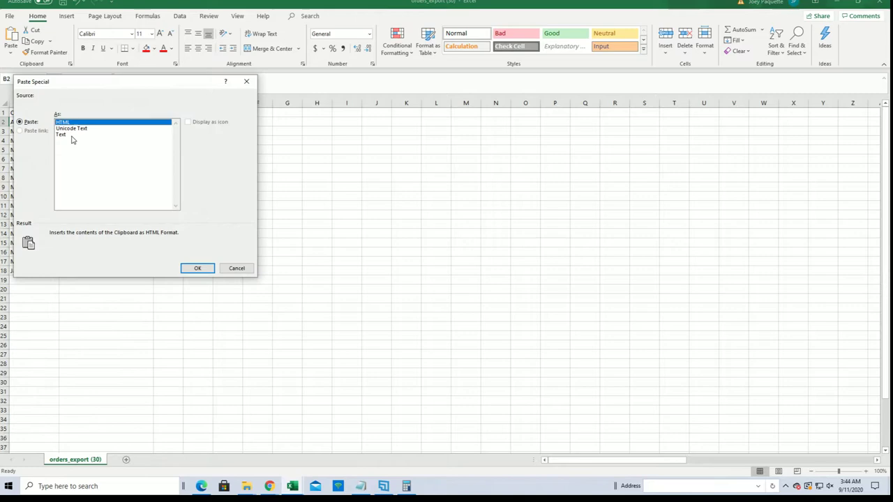
{"action": "left_click", "coordinate": [71, 138]}
{"action": "left_click", "coordinate": [184, 265]}
{"action": "left_click", "coordinate": [223, 167]}
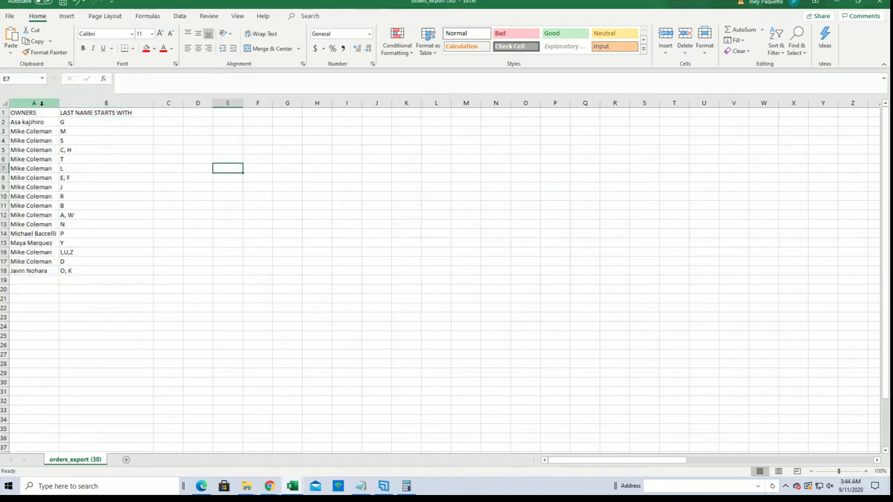
Step: Make columns A and B bold with All Borders
{"action": "left_click_drag", "start_coordinate": [39, 102], "coordinate": [85, 103]}
{"action": "left_click", "coordinate": [83, 48]}
{"action": "left_click", "coordinate": [132, 48]}
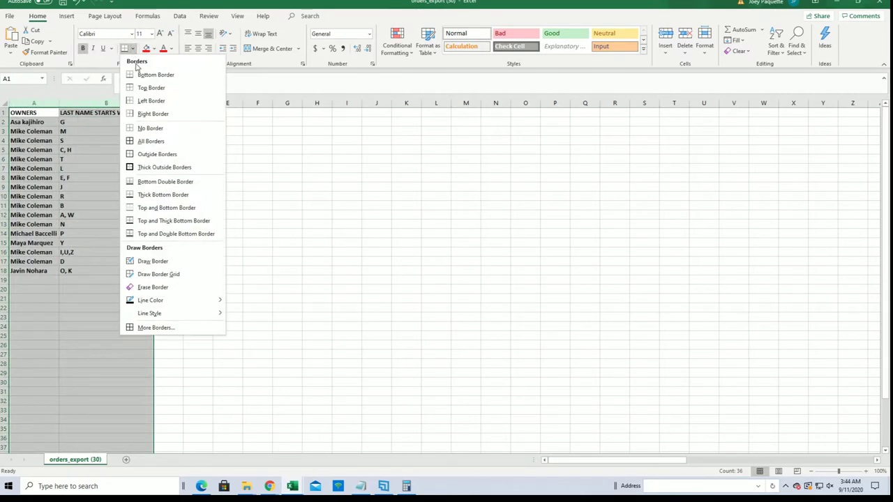
{"action": "left_click", "coordinate": [150, 141]}
{"action": "left_click", "coordinate": [54, 124]}
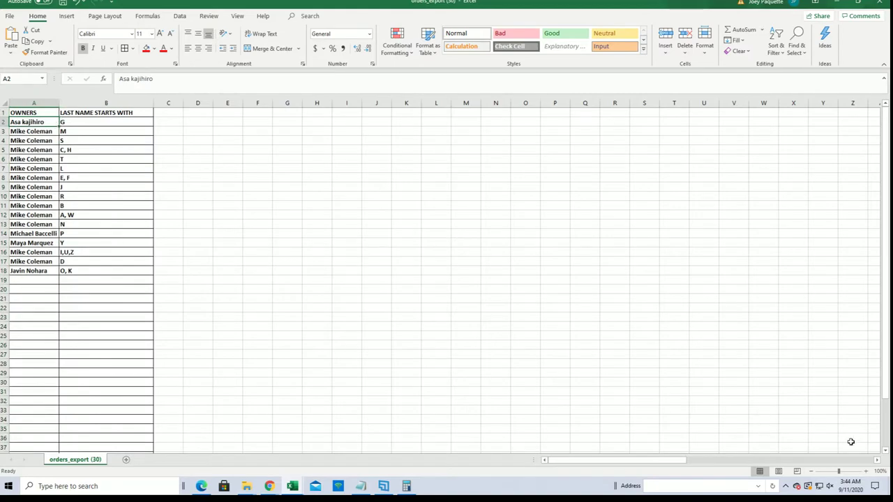
Step: Zoom the sheet to 200% with the status-bar zoom controls
{"action": "left_click", "coordinate": [866, 471]}
{"action": "left_click", "coordinate": [865, 471]}
{"action": "left_click", "coordinate": [866, 471]}
{"action": "left_click", "coordinate": [866, 472]}
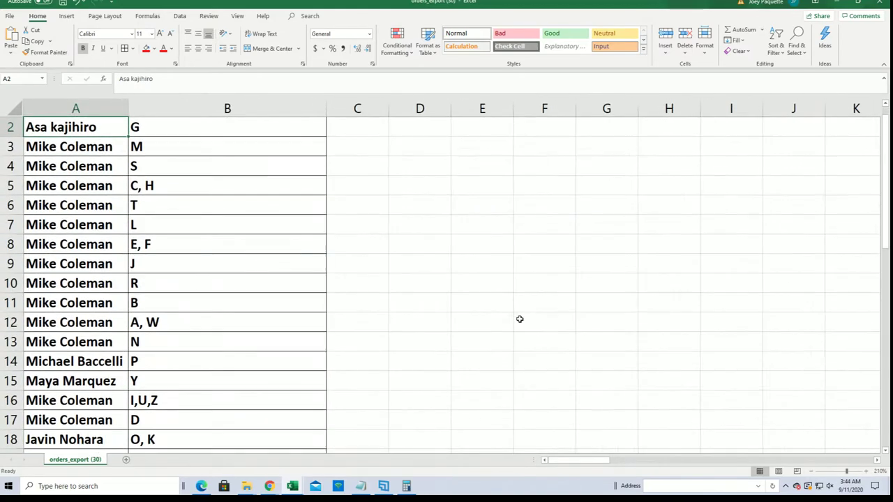
{"action": "scroll", "coordinate": [520, 318], "scroll_direction": "up", "scroll_amount": 1}
{"action": "left_click", "coordinate": [811, 472]}
{"action": "left_click", "coordinate": [418, 249]}
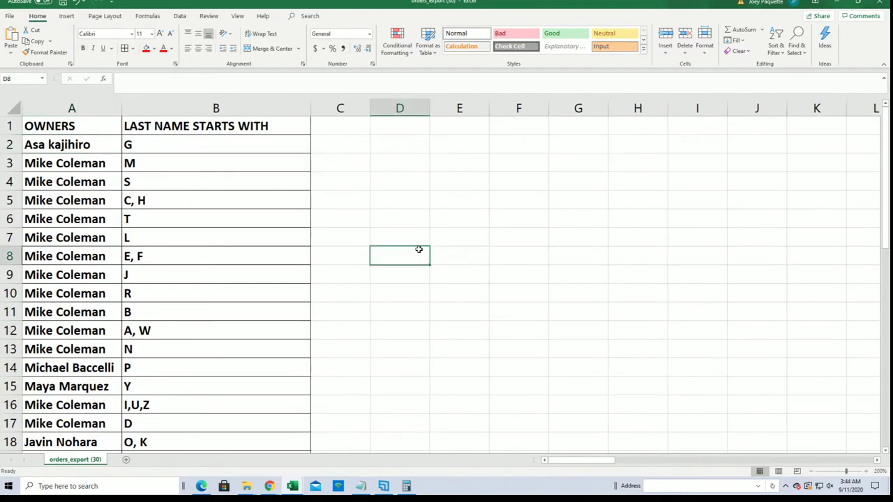